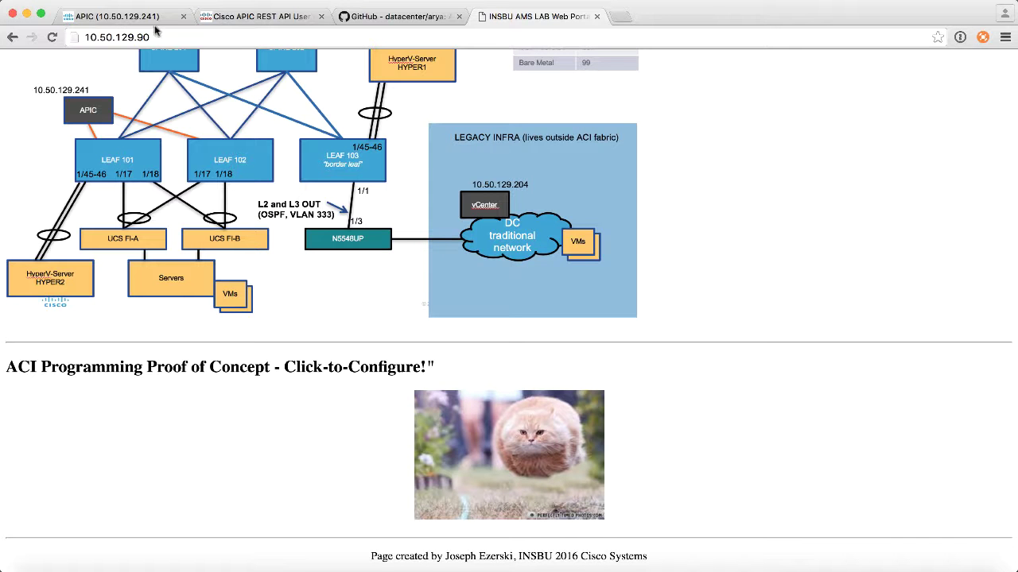
Step: Open the Click-to-Configure page at 10.50.129.90/webscript/ and zoom it to 110%
drag(153, 37, 82, 37)
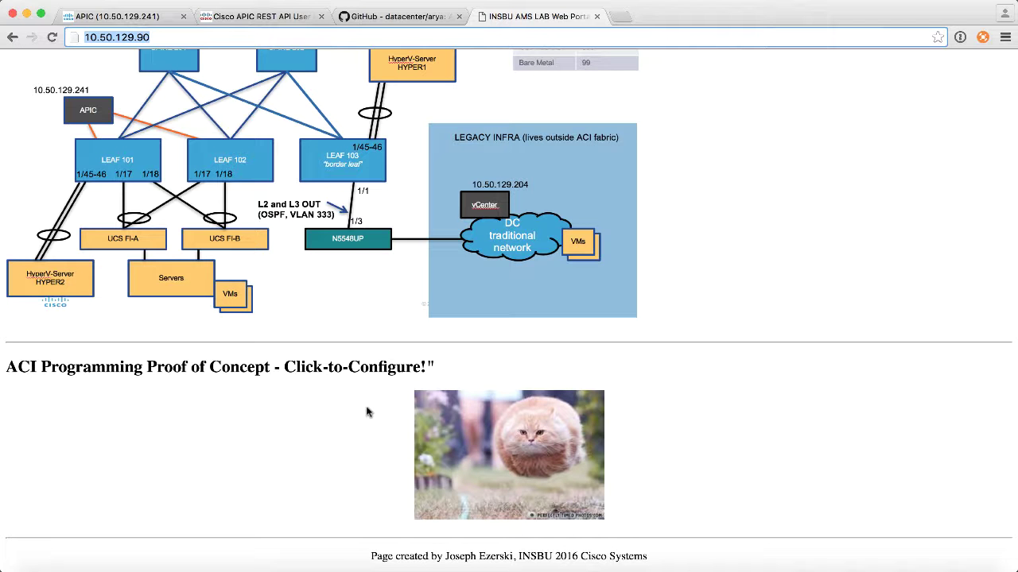
click(512, 466)
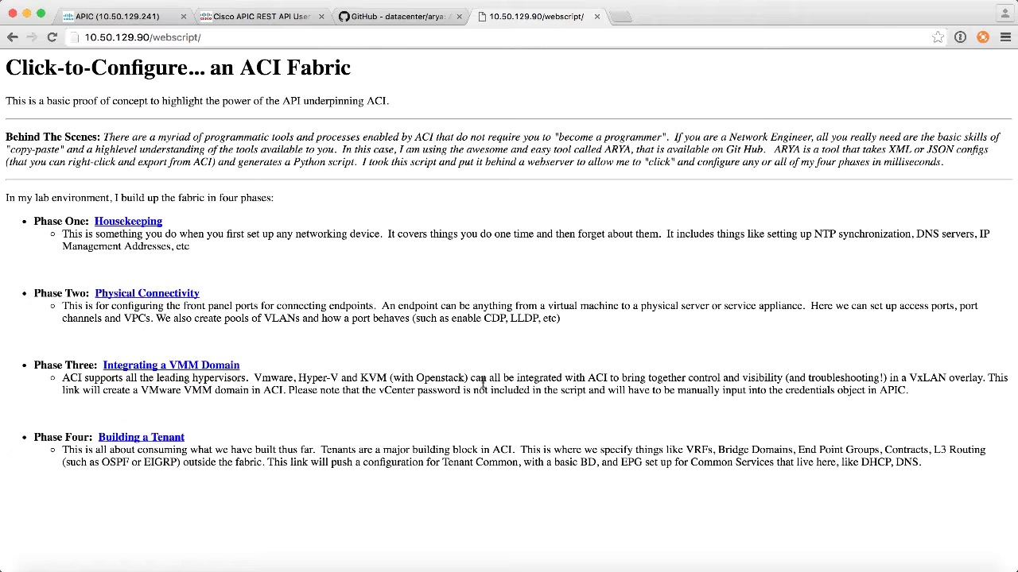
key(super+equal)
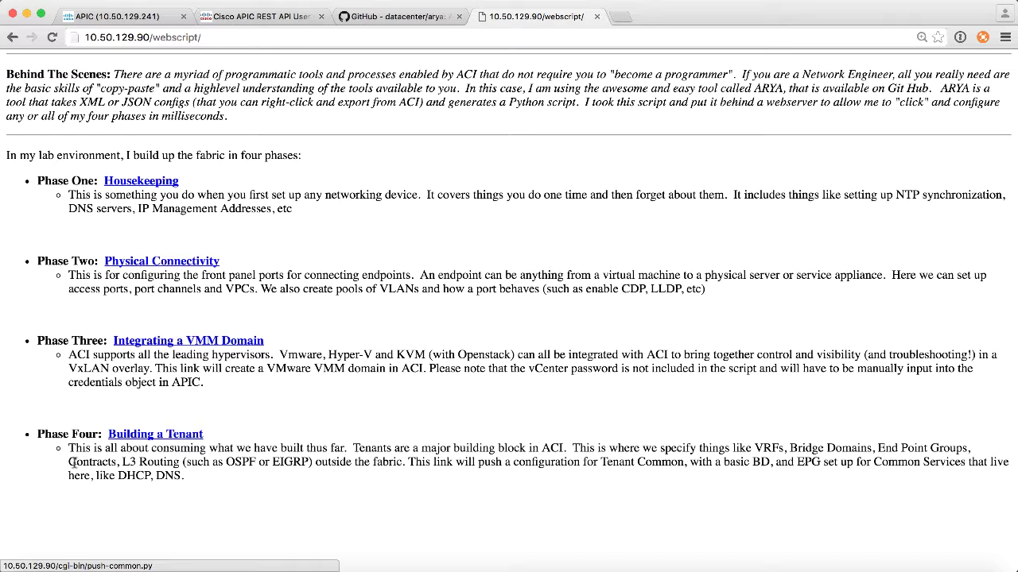
Step: Check APIC's tenants and access policies, then run the Housekeeping script and return to the start page
click(155, 18)
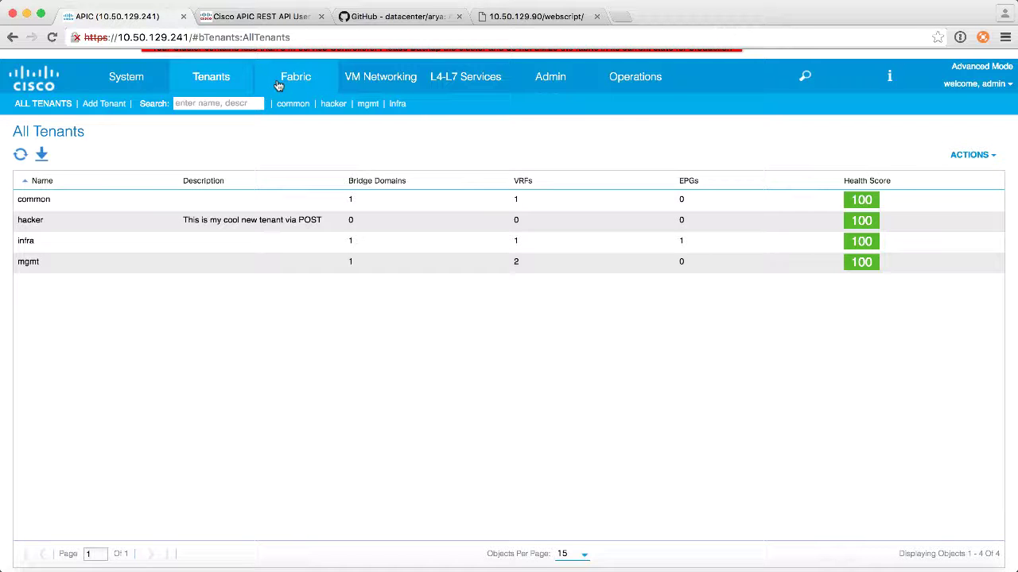
click(282, 84)
click(524, 19)
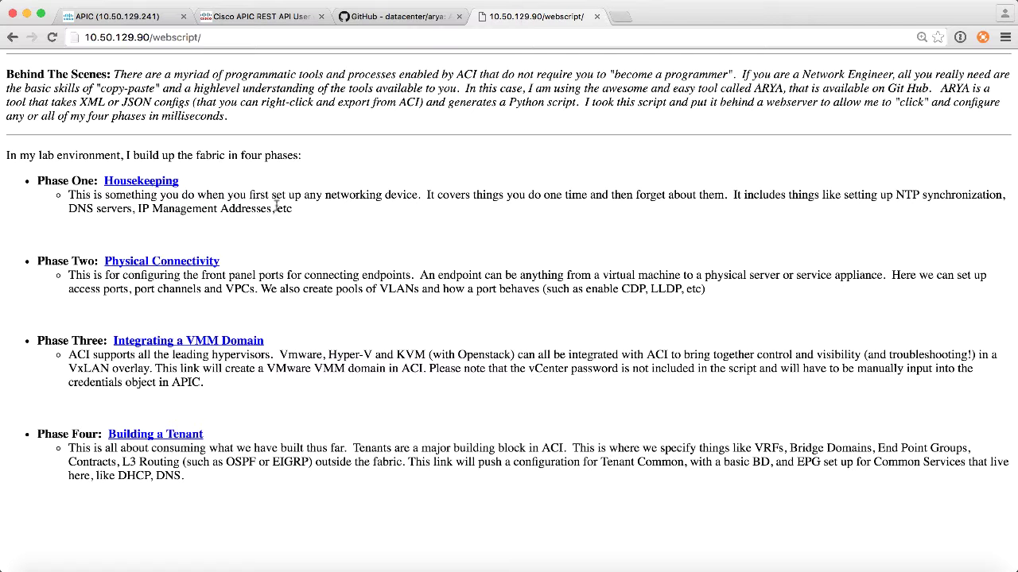
click(157, 185)
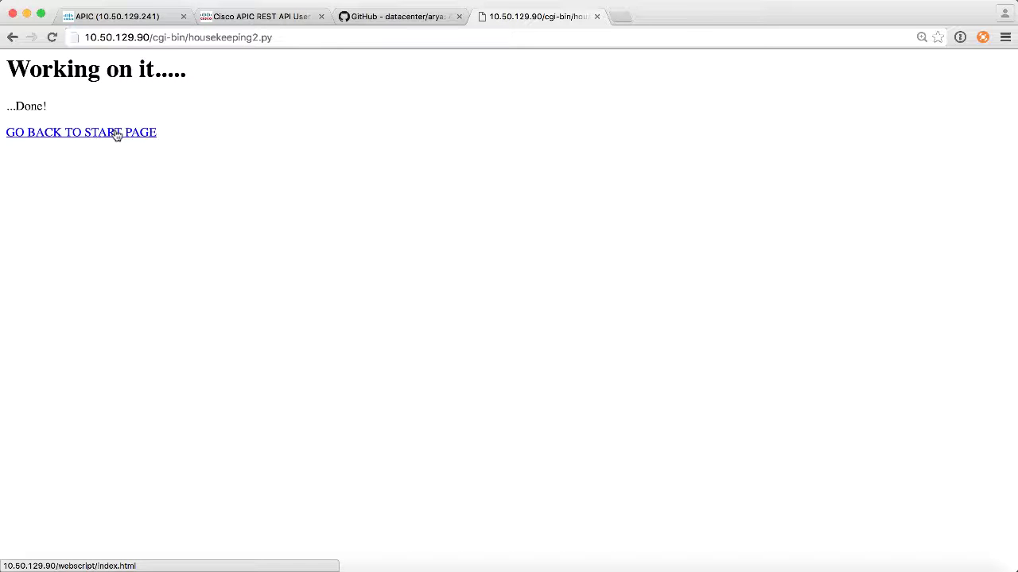
click(116, 135)
Step: Reload APIC at its base address without the page fragment
click(153, 11)
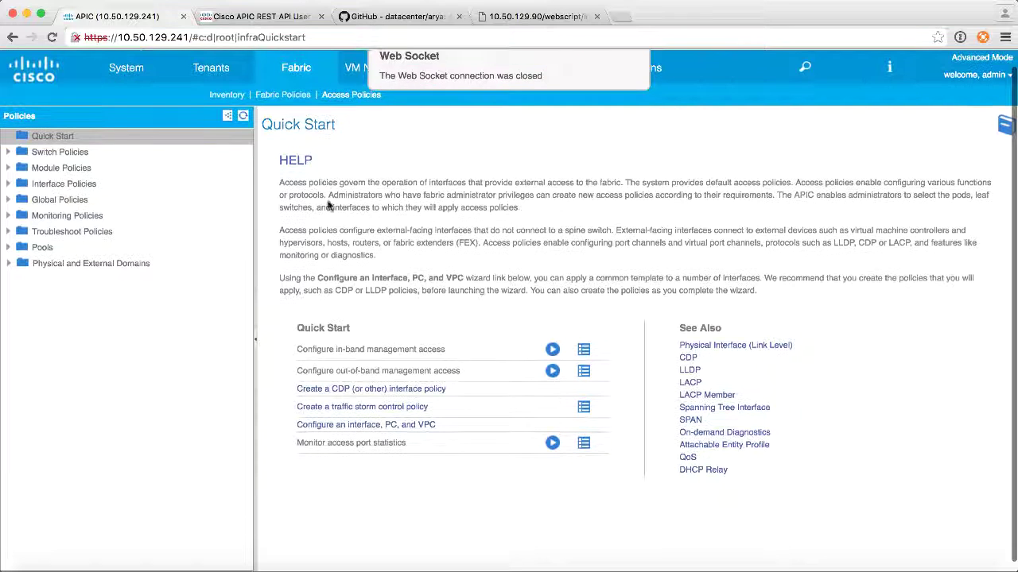
drag(193, 37, 315, 43)
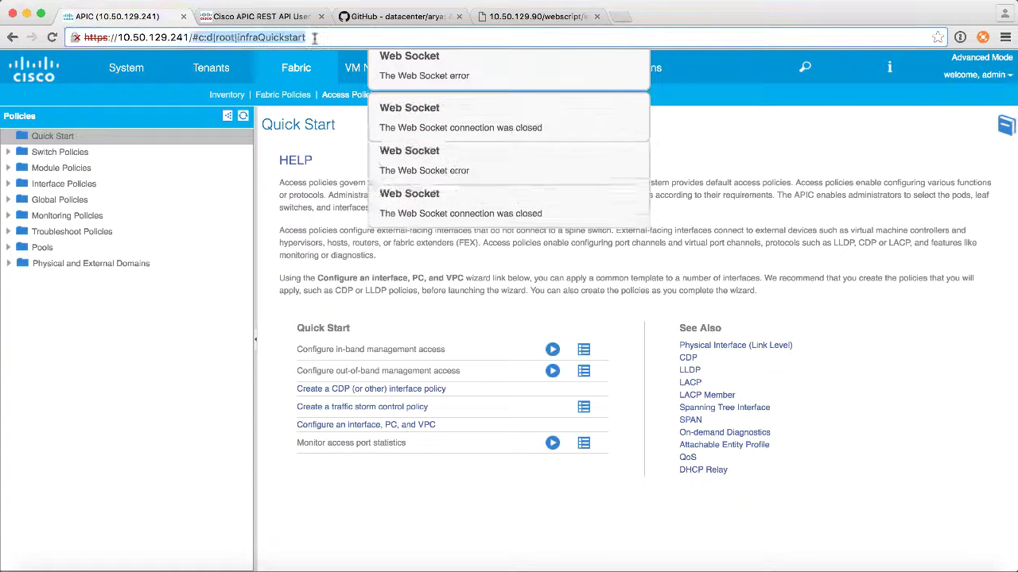
key(BackSpace)
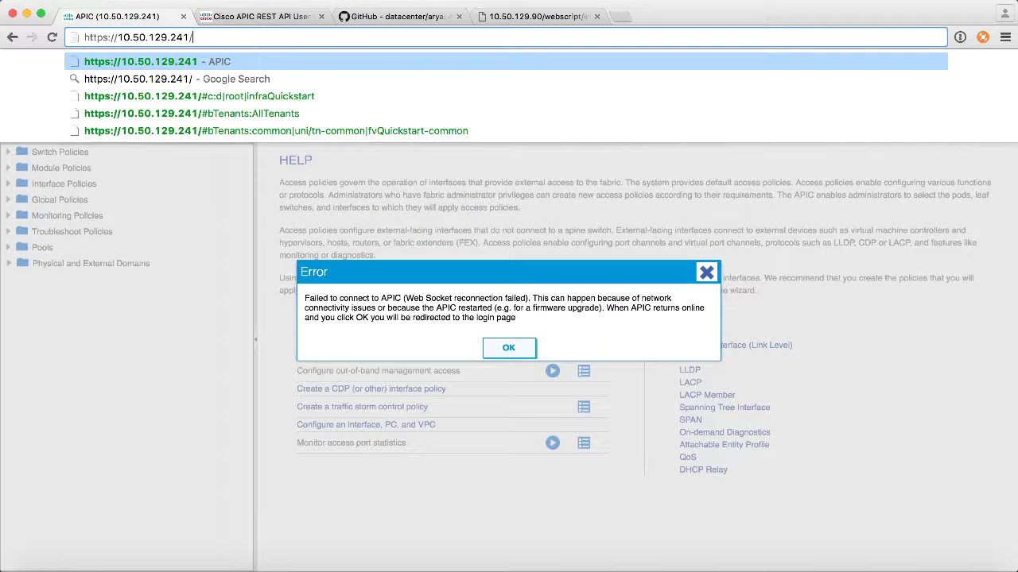
key(Return)
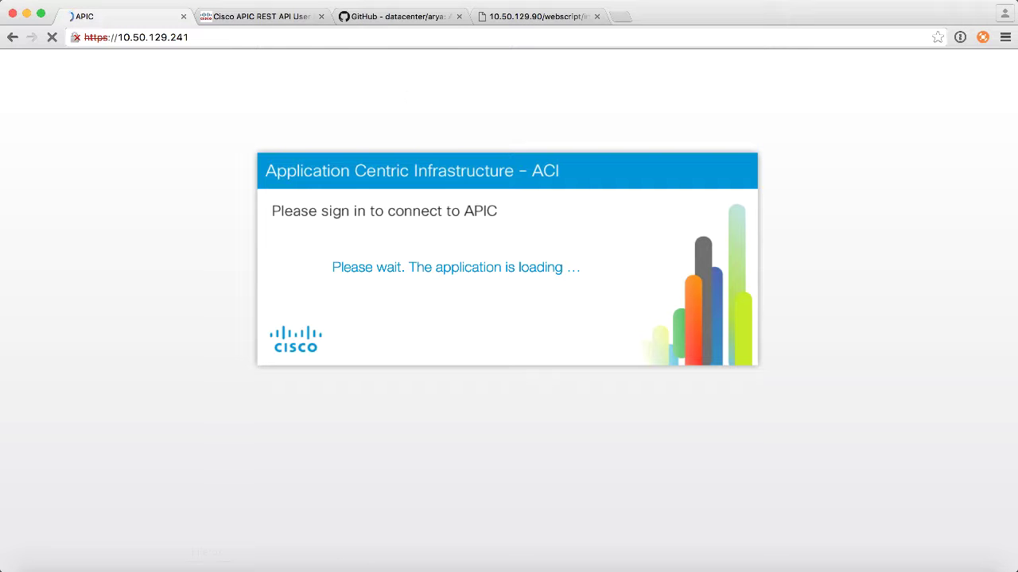
Step: In APIC Fabric Access Policies, review the attachable access entity profiles under Global Policies
click(568, 17)
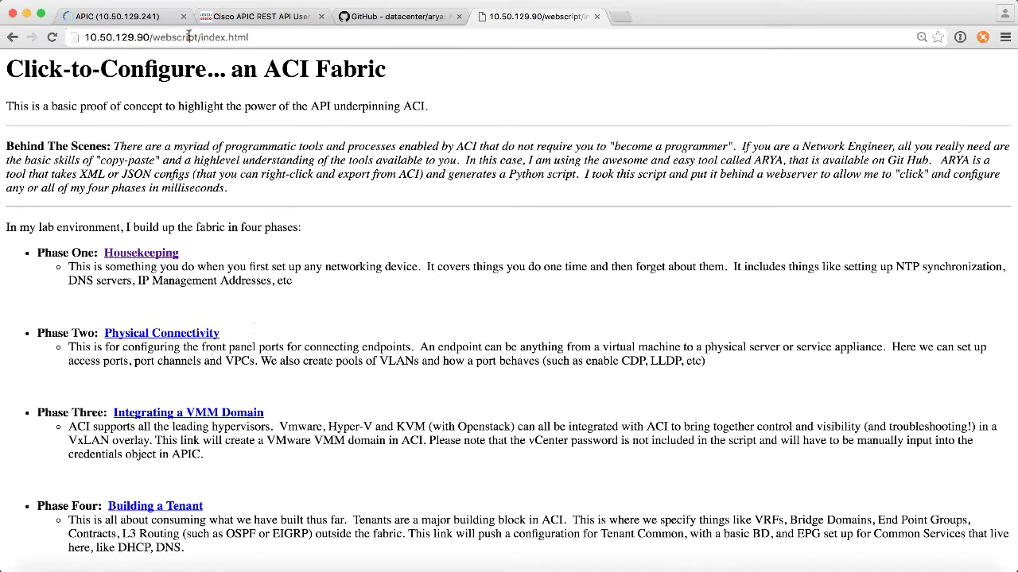
click(151, 17)
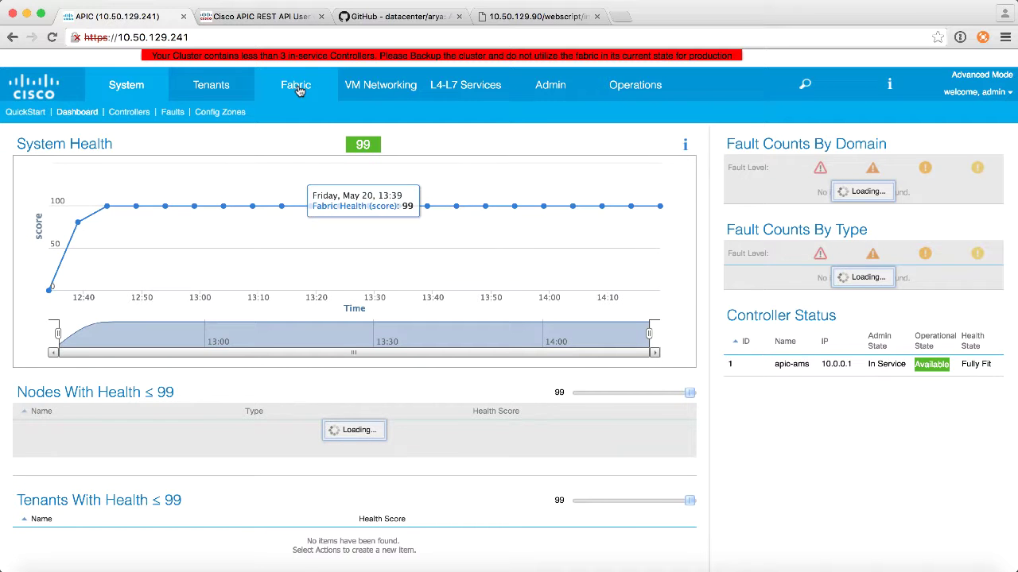
click(296, 84)
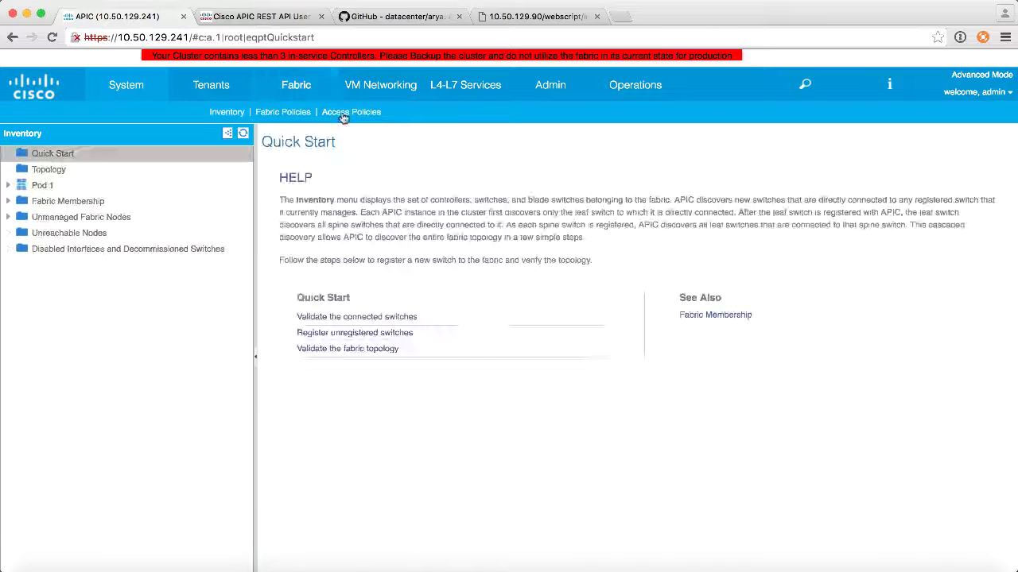
click(351, 111)
click(9, 218)
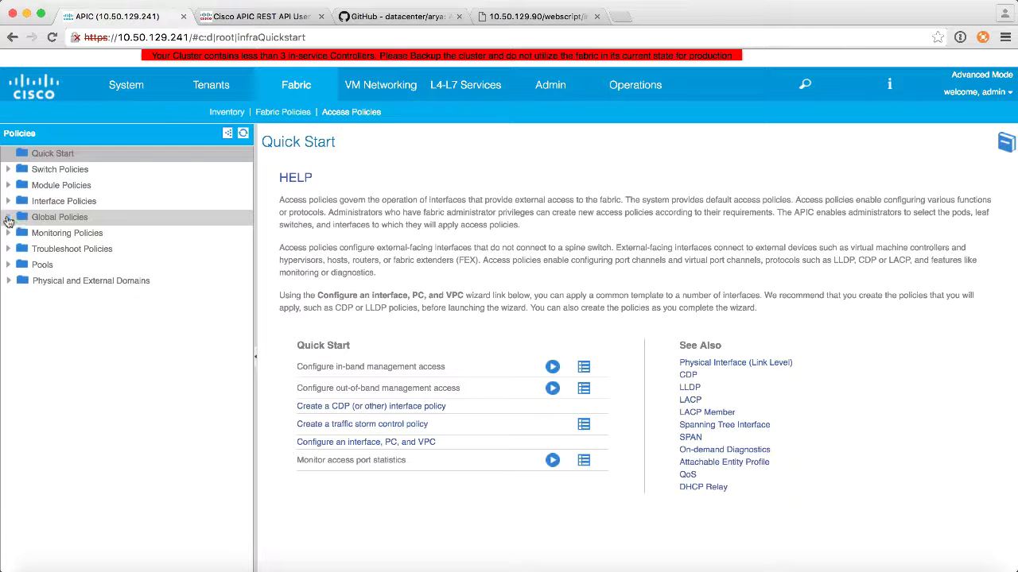
click(23, 235)
click(22, 237)
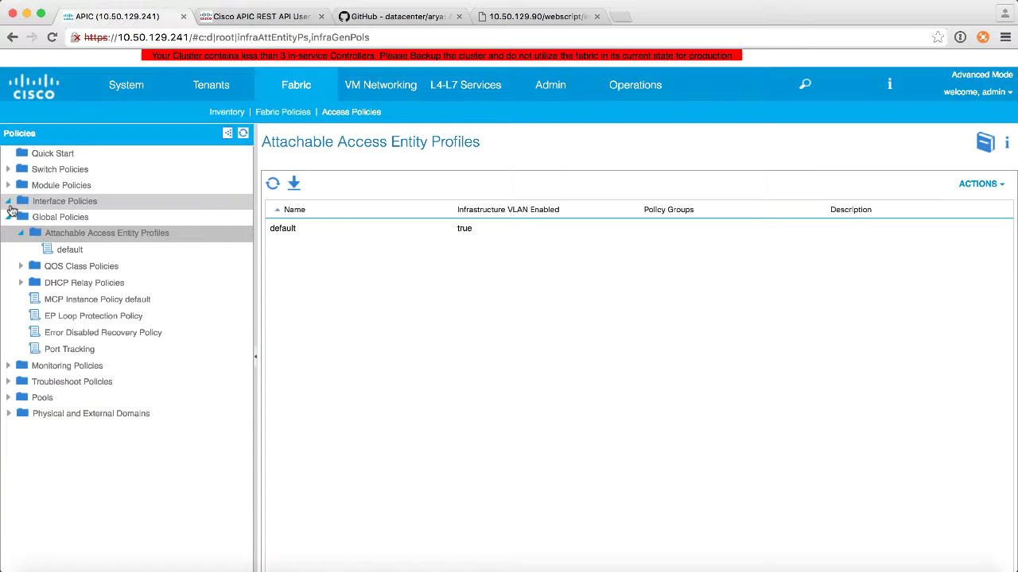
Step: Delete the VPC_A interface policy group and confirm the deletion
click(8, 201)
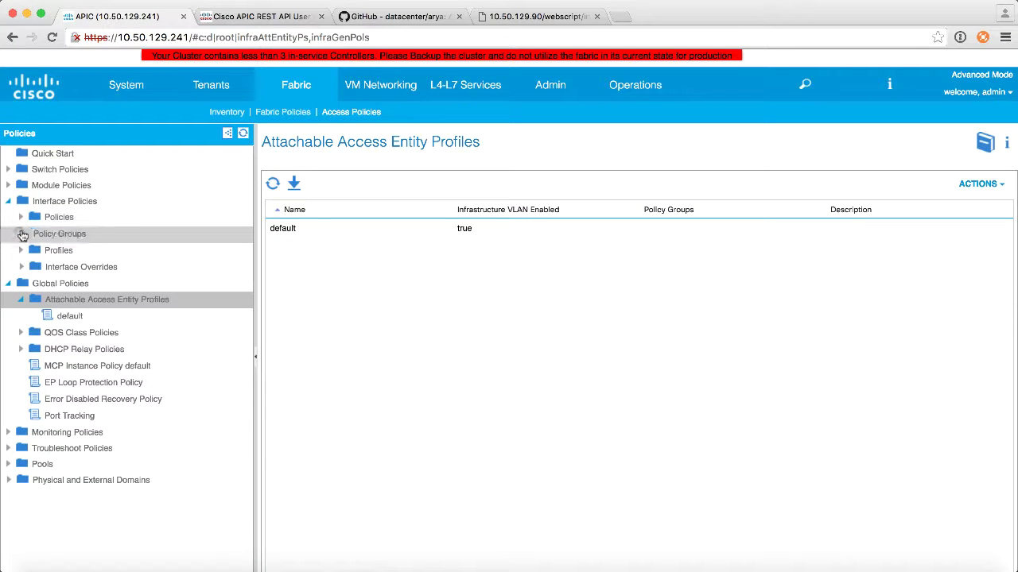
click(21, 234)
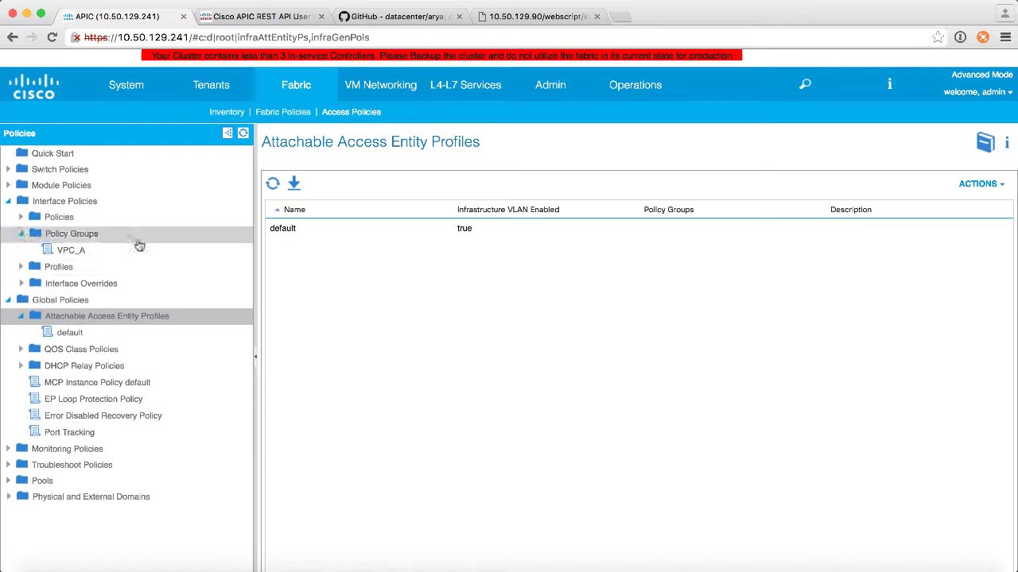
right_click(85, 256)
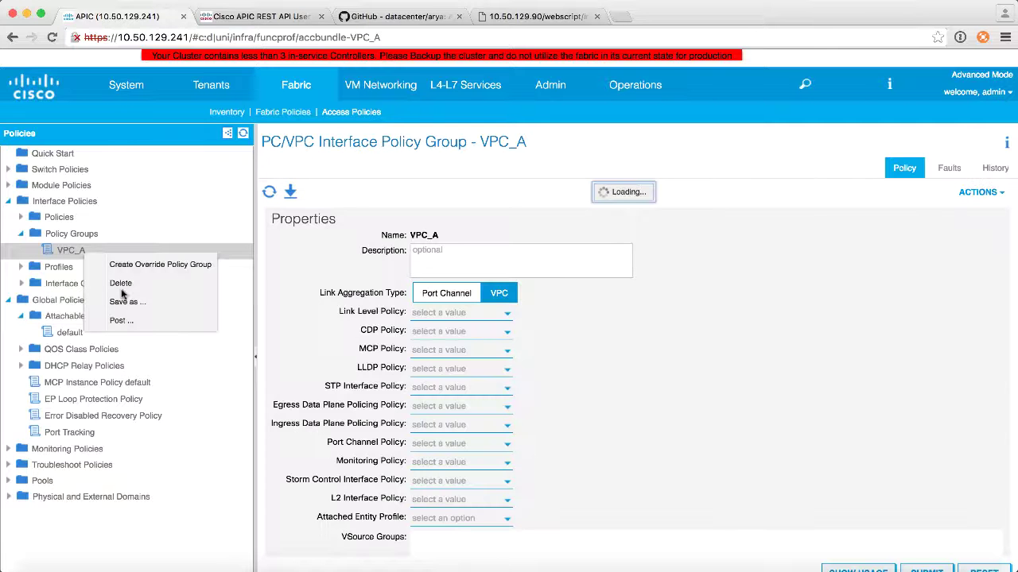
click(121, 283)
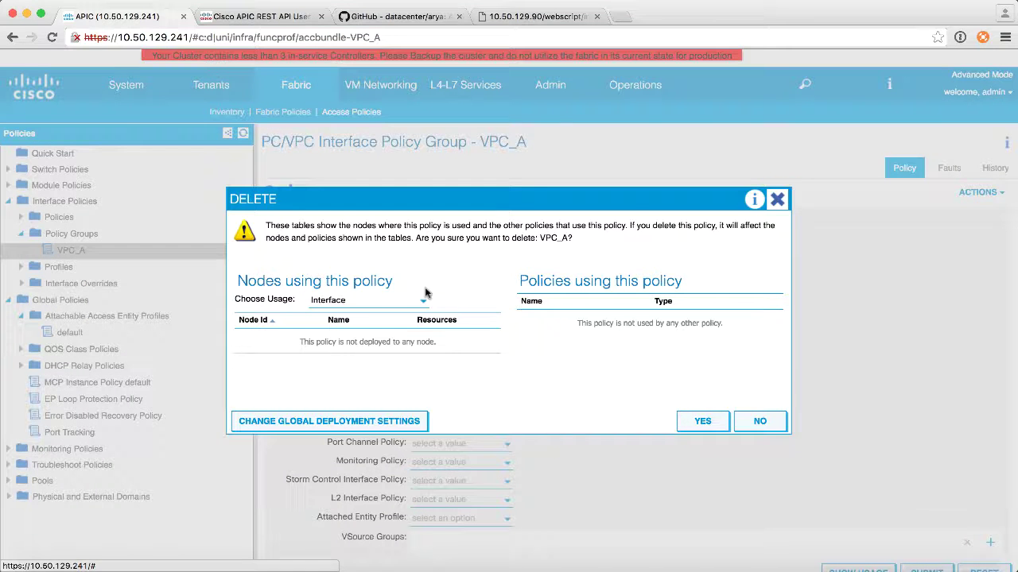
click(690, 422)
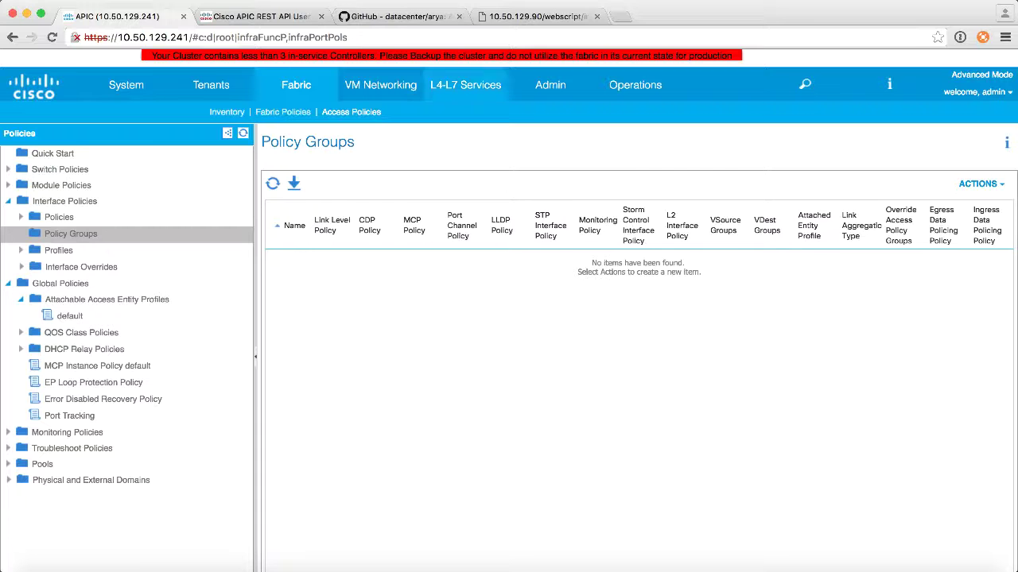
Step: Run the Physical Connectivity script and verify policy groups PC_RACKS, SOLO_PORT, VPC_A and VPC_B in APIC
click(483, 16)
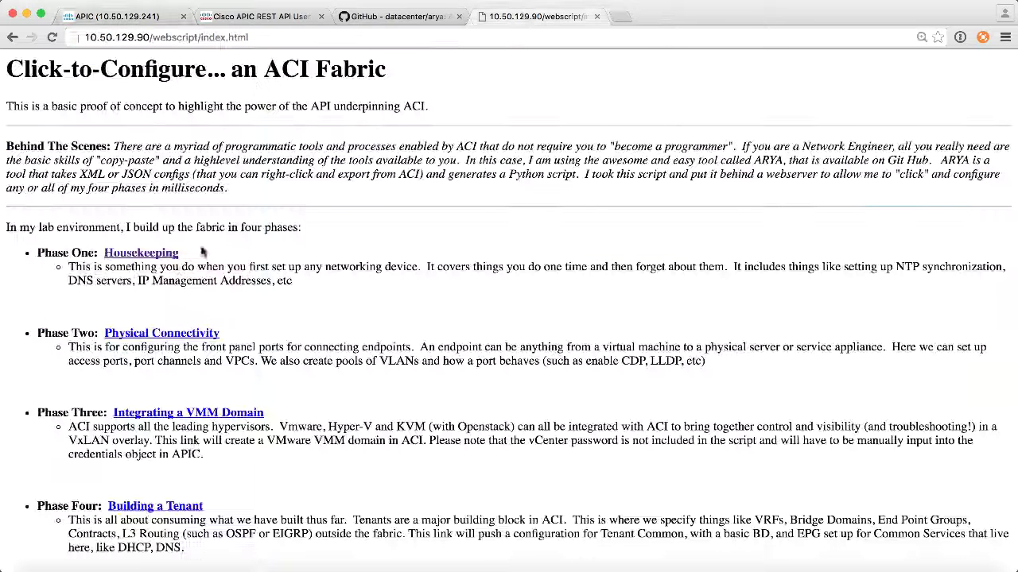
click(156, 335)
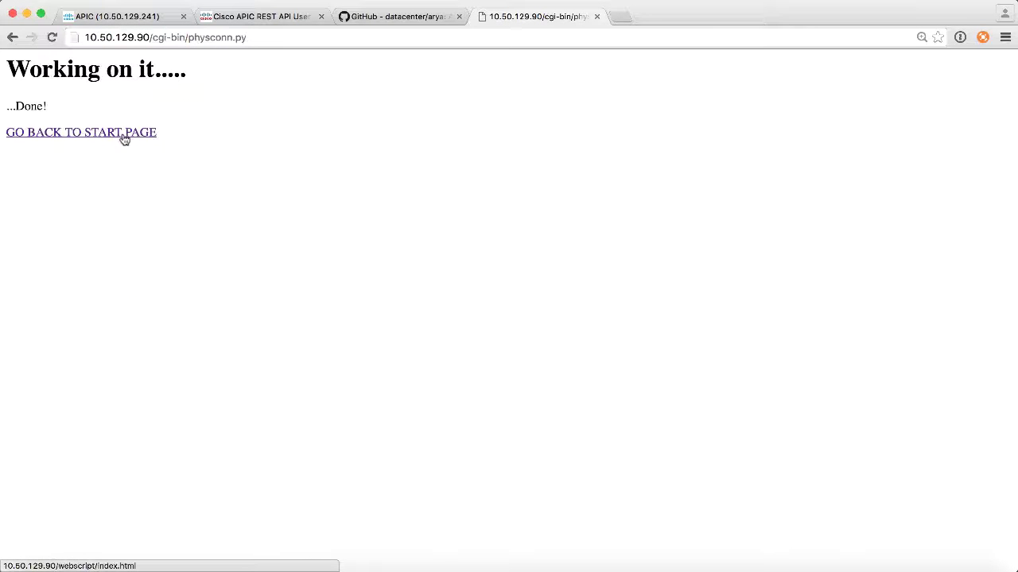
click(151, 17)
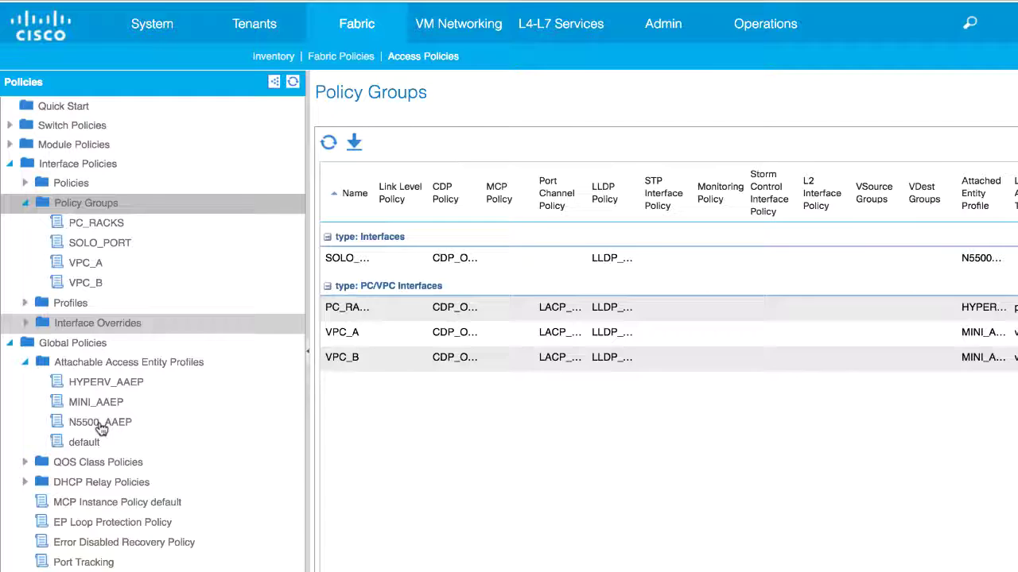
scroll(111, 469, down, 1)
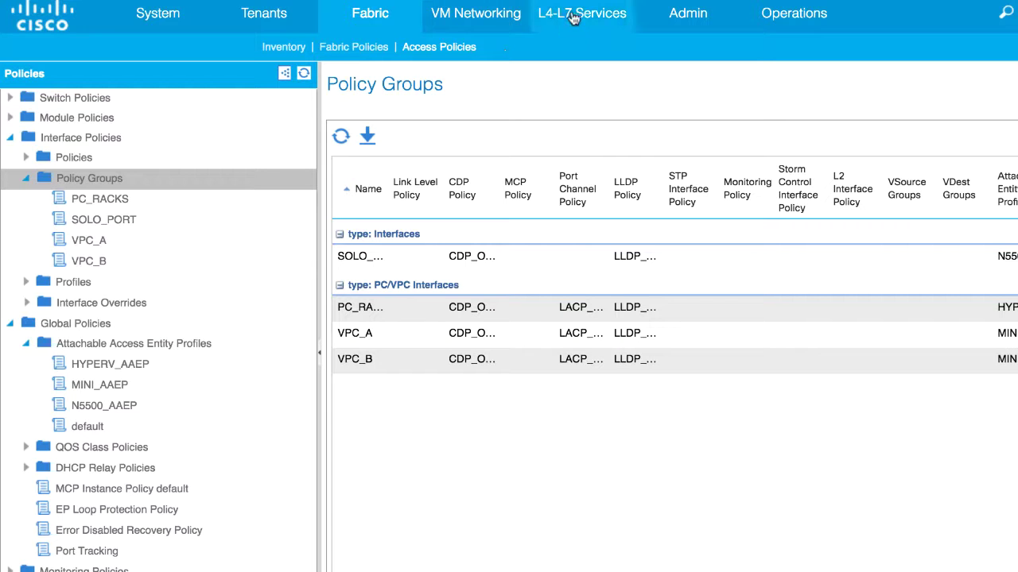
Step: Show VMware domain VC_DVS properties: MINI_AAEP, VLAN pool ESX_VLANS and VC_ADMIN vCenter credentials
click(496, 16)
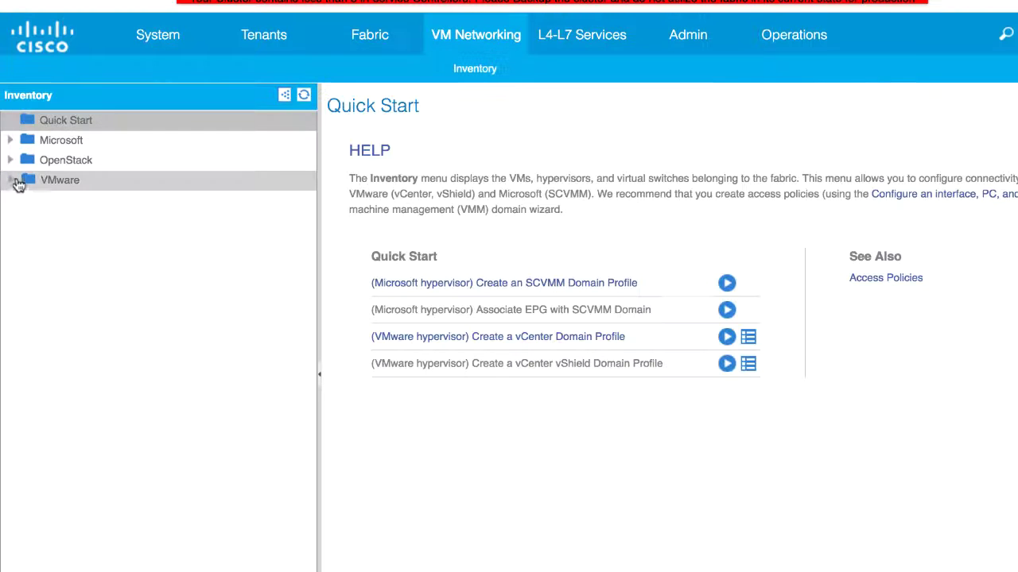
click(11, 179)
click(26, 201)
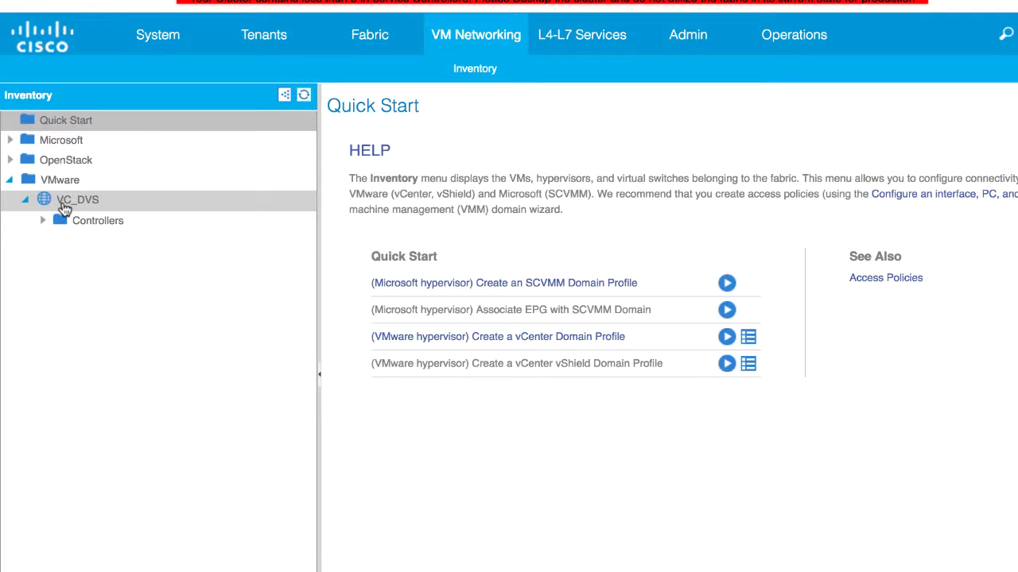
click(65, 205)
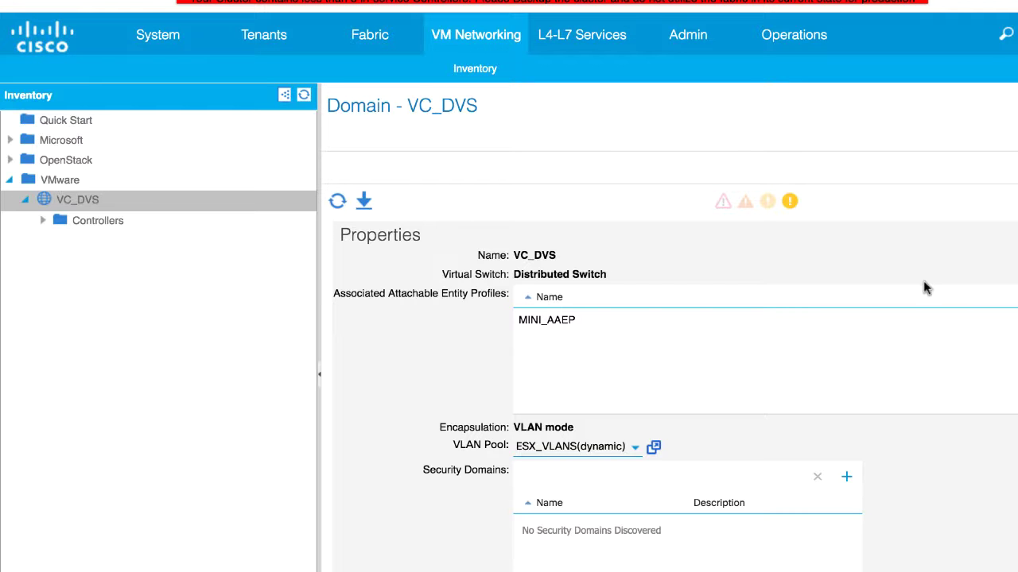
scroll(924, 286, down, 4)
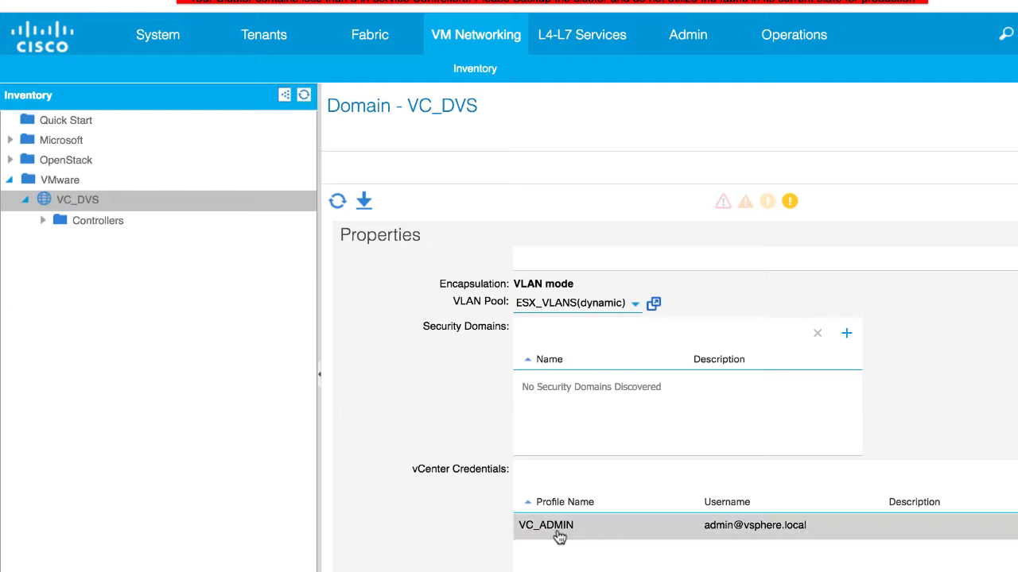
Step: Set and confirm the VC_ADMIN vCenter password, submit despite the warning, and view VC_DVS faults
double_click(558, 537)
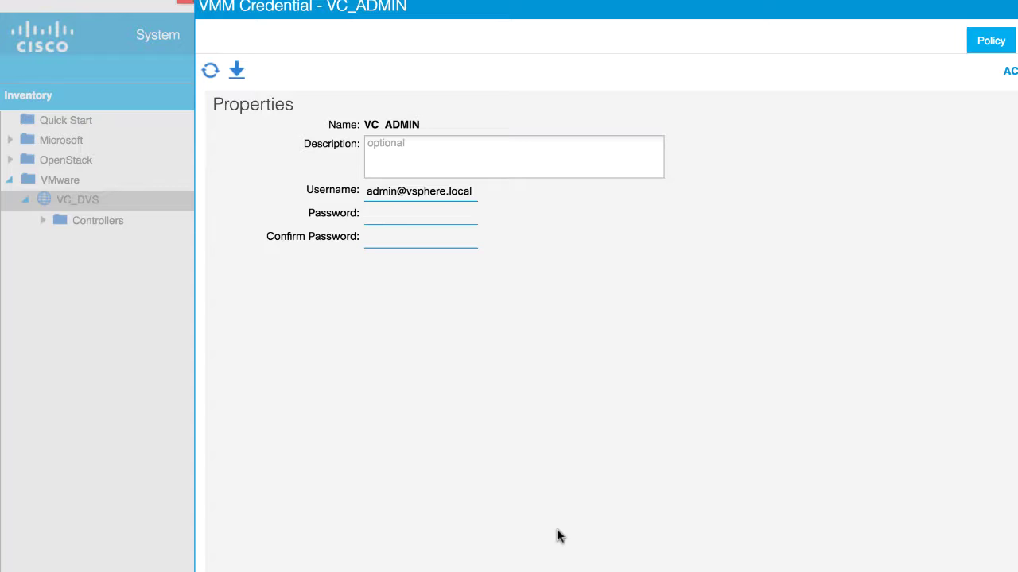
click(410, 216)
text(********)
click(392, 244)
click(391, 240)
text(********)
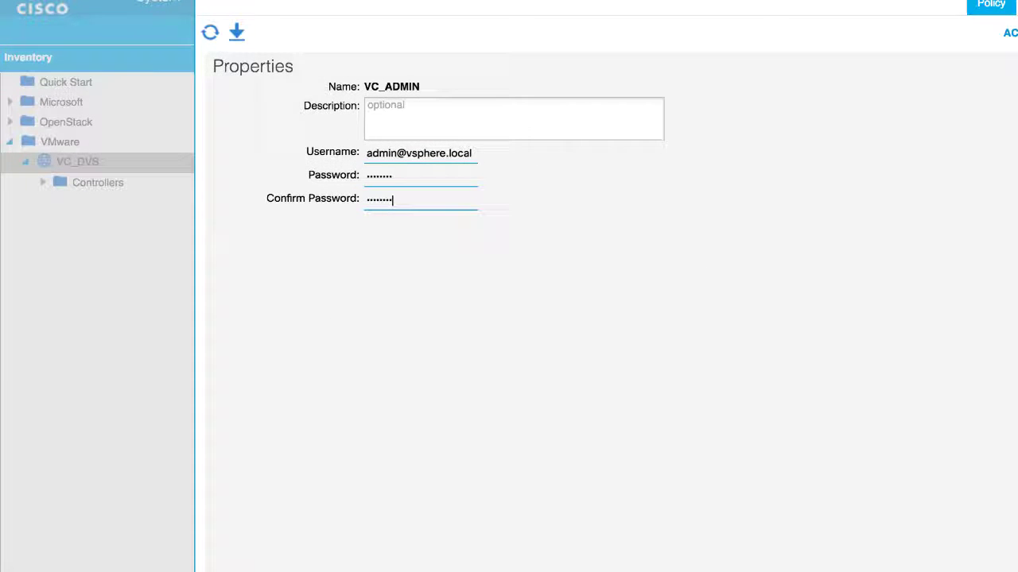
key(Return)
click(847, 454)
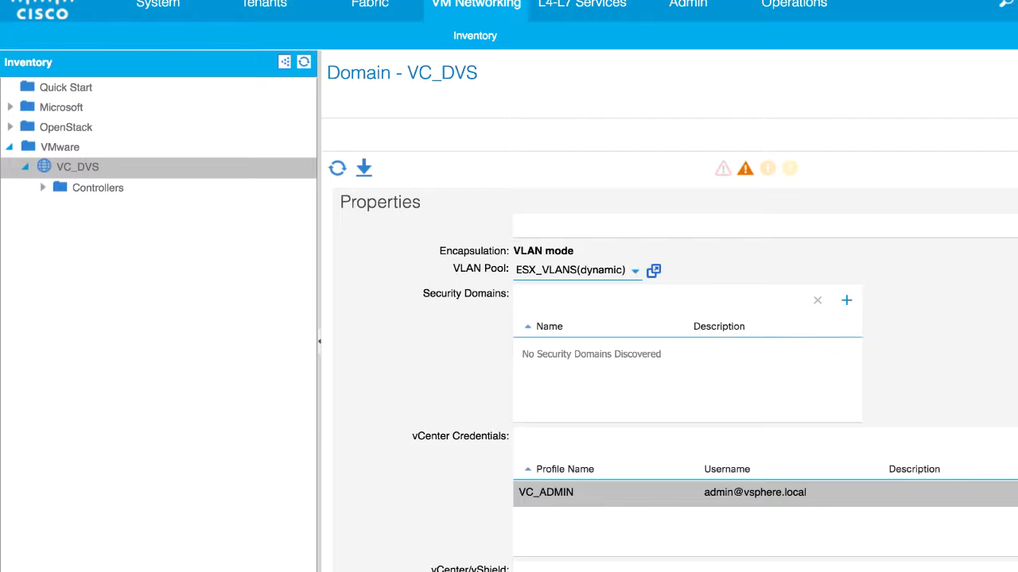
scroll(672, 365, right, 5)
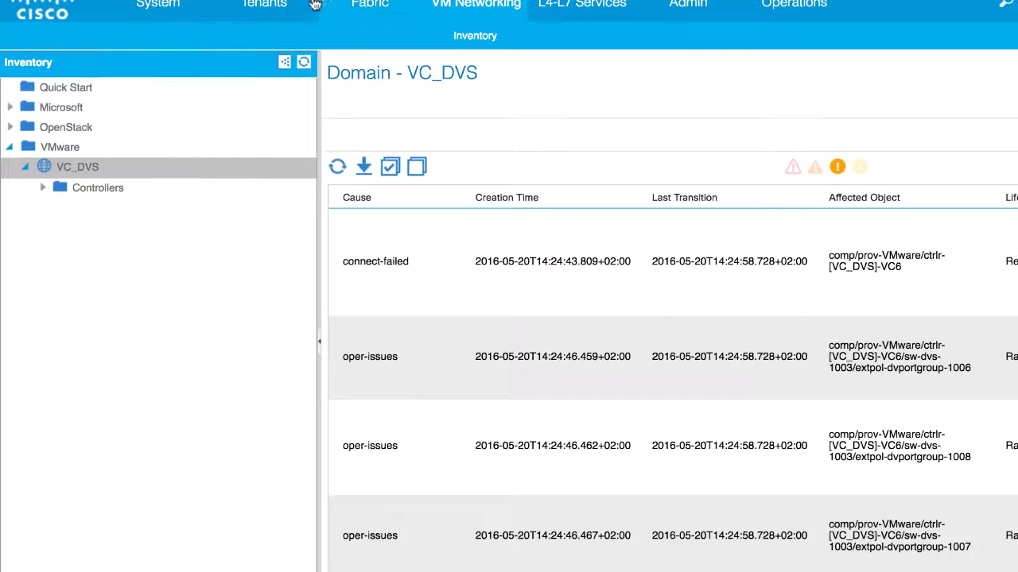
Step: Open tenant common and expand Application Profiles > default > Application EPGs to show COMMON_SERVICES
click(266, 4)
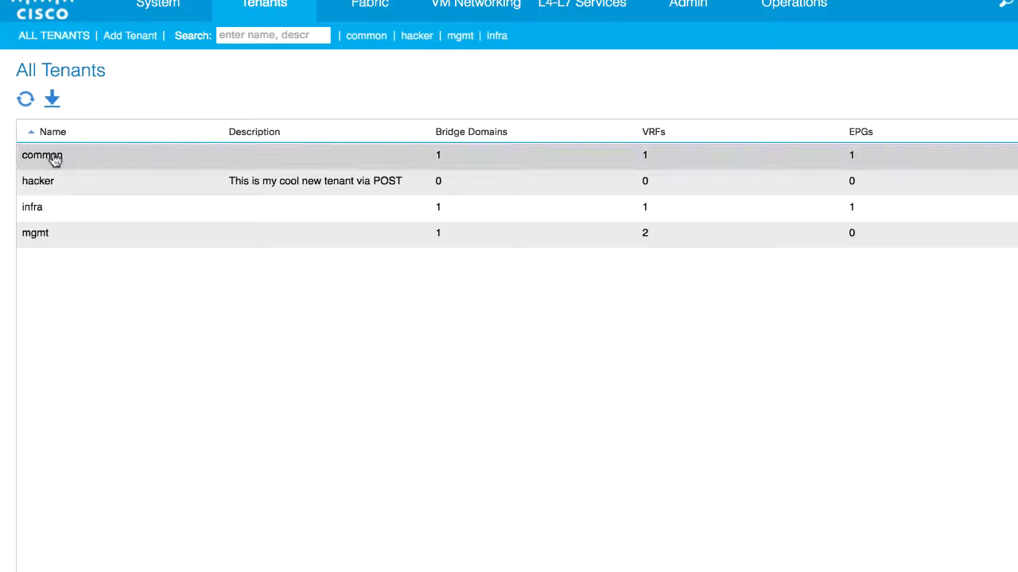
double_click(54, 158)
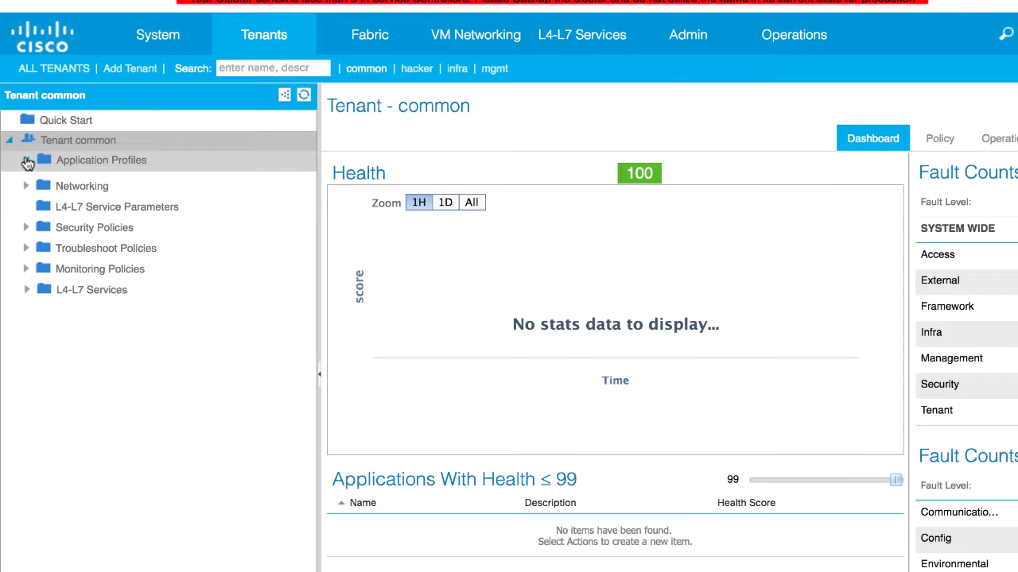
click(25, 127)
click(40, 181)
click(58, 201)
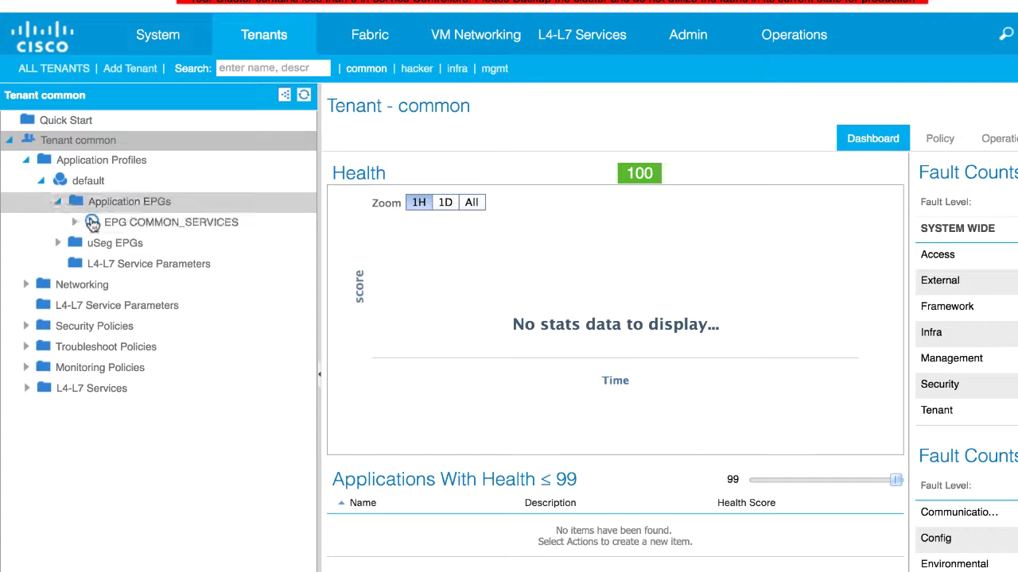